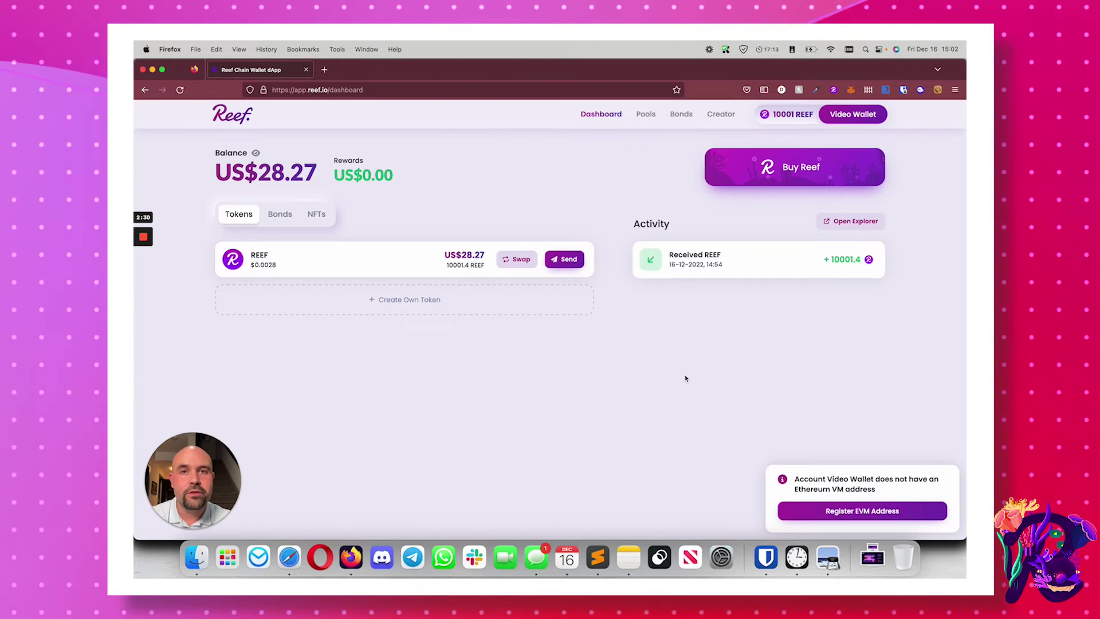
Begin Register EVM Address for Video Wallet and continue to the signing request
{"action": "left_click", "coordinate": [839, 512]}
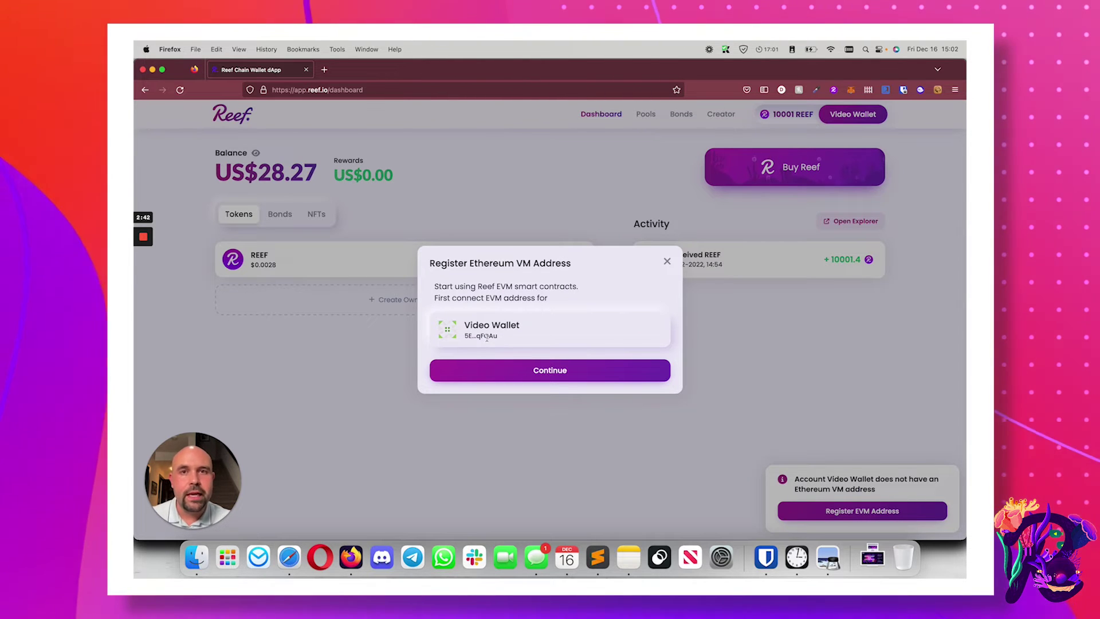
{"action": "left_click", "coordinate": [545, 371]}
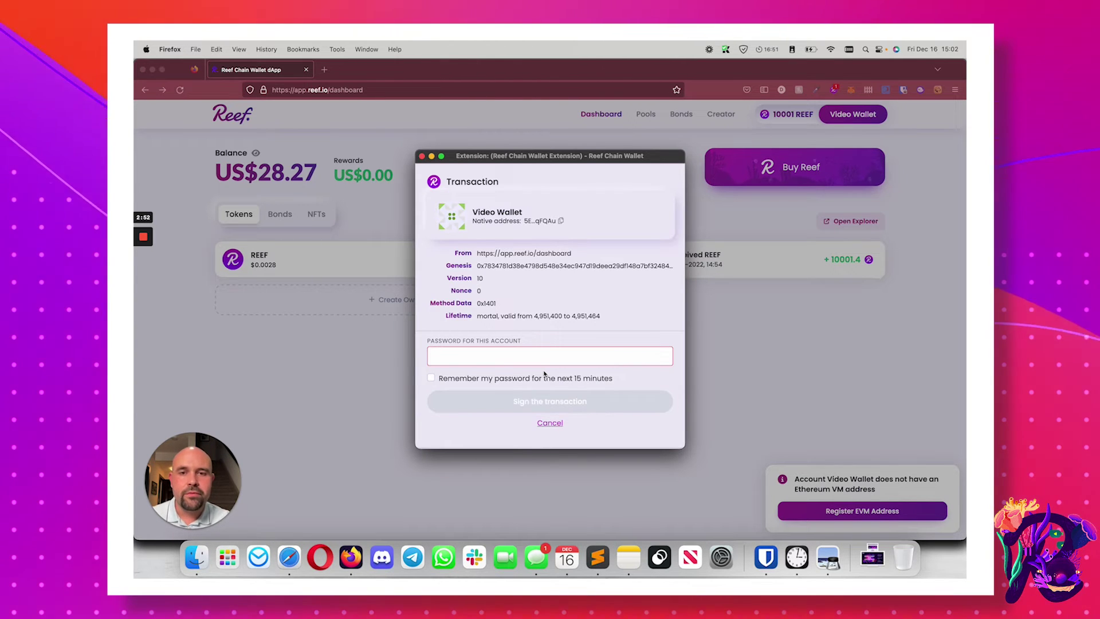
Enter the account password in the extension and sign the EVM registration transaction
{"action": "type", "text": "•"}
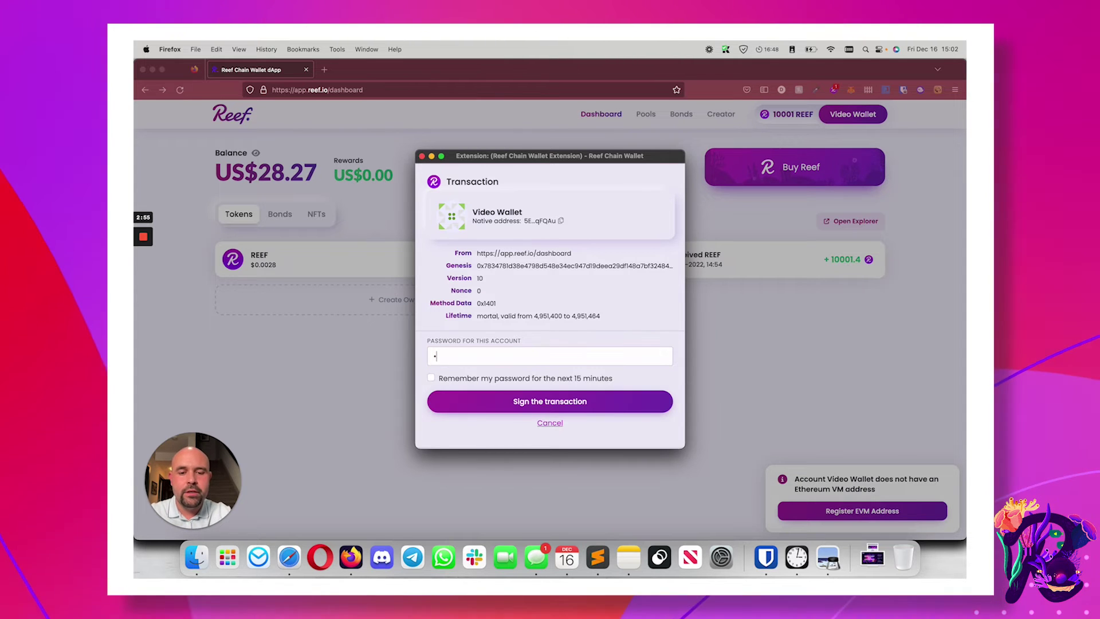
{"action": "key", "text": "BackSpace"}
{"action": "key", "text": "BackSpace"}
{"action": "key", "text": "BackSpace"}
{"action": "key", "text": "BackSpace"}
{"action": "key", "text": "BackSpace"}
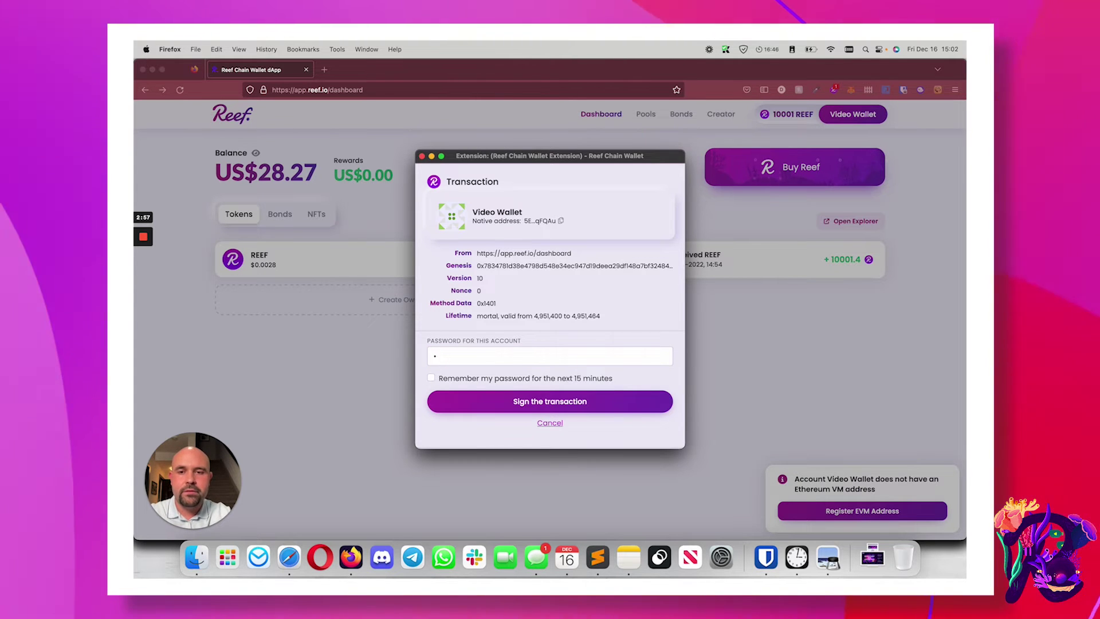
{"action": "type", "text": "•••••••"}
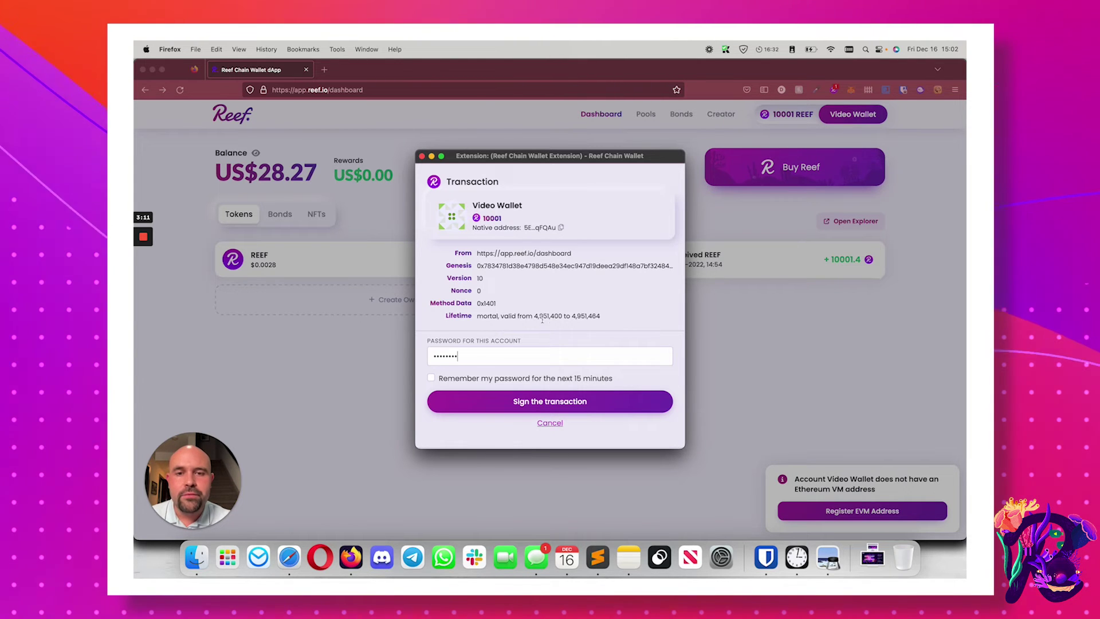
{"action": "left_click", "coordinate": [527, 404]}
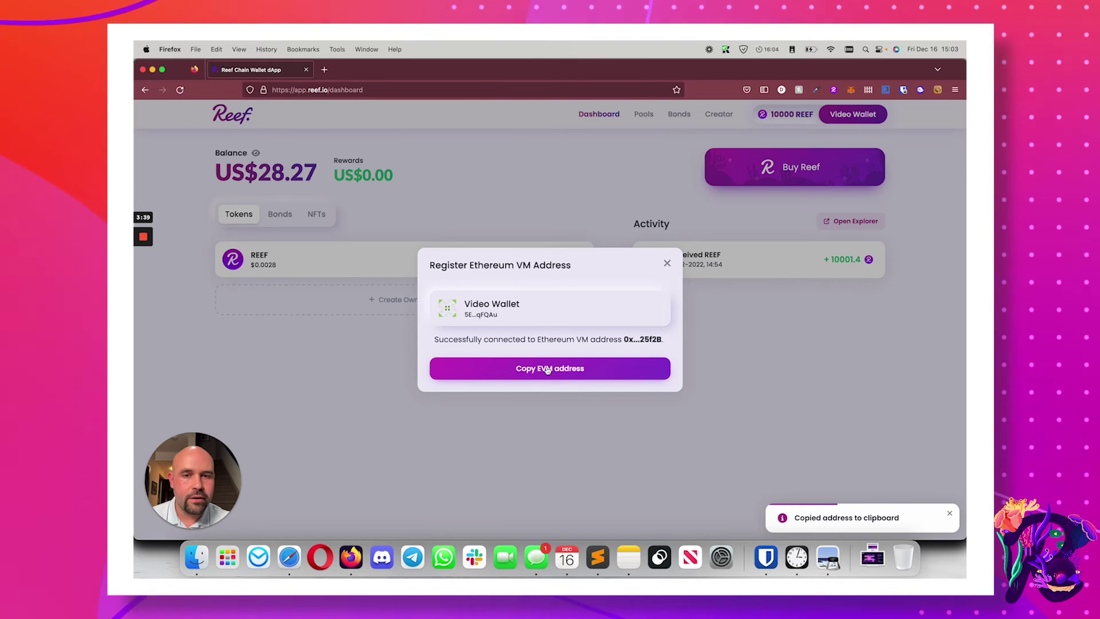
Close the Register Ethereum VM Address dialog and bring Sublime Text forward
{"action": "left_click", "coordinate": [667, 264]}
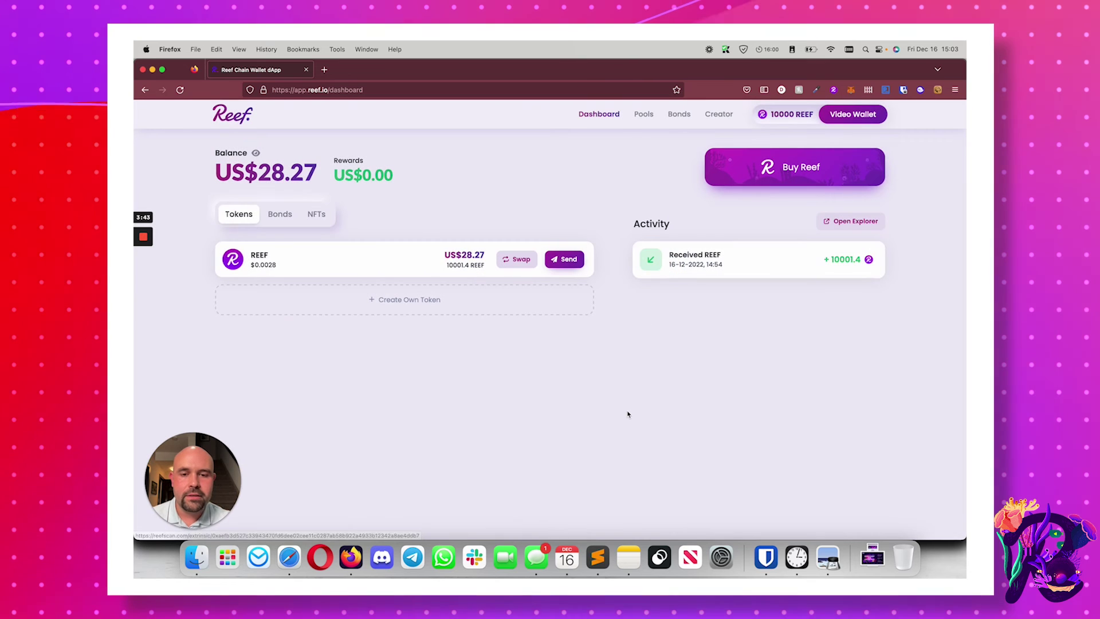
{"action": "left_click", "coordinate": [598, 560]}
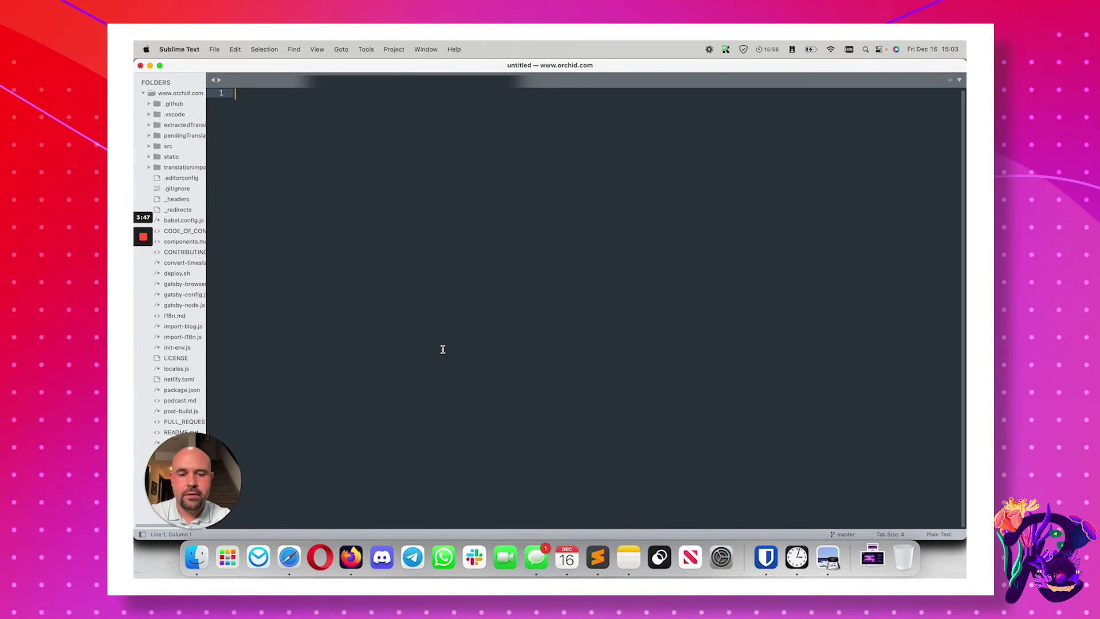
Paste the EVM address alone into the Sublime Text file, then return to Firefox
{"action": "key", "text": "super+v"}
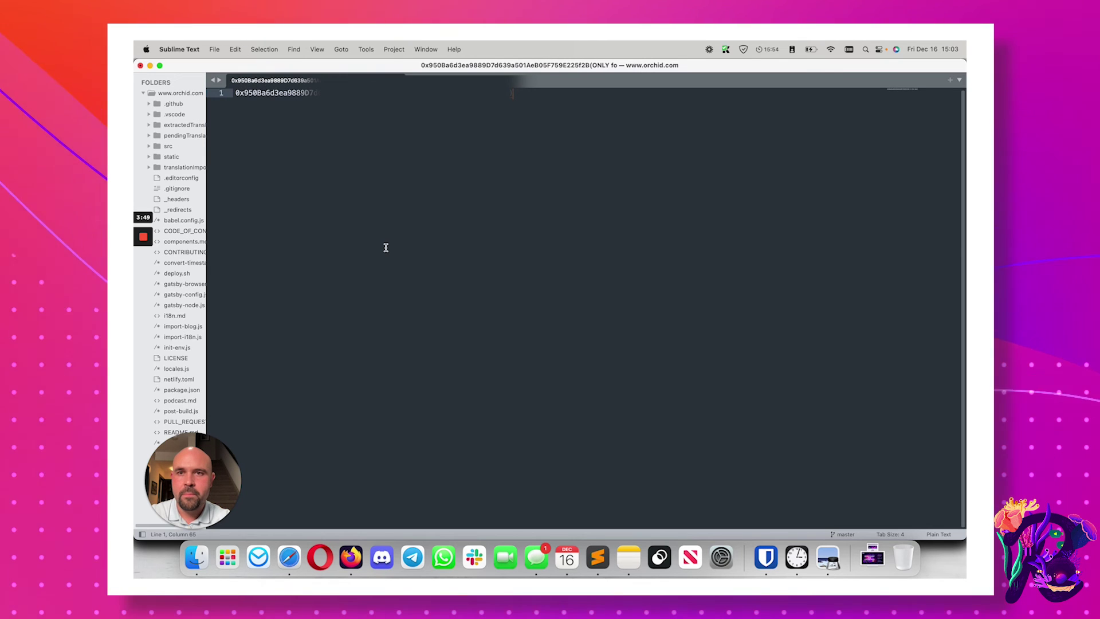
{"action": "key", "text": "BackSpace"}
{"action": "key", "text": "BackSpace"}
{"action": "key", "text": "BackSpace"}
{"action": "key", "text": "BackSpace"}
{"action": "key", "text": "BackSpace"}
{"action": "key", "text": "BackSpace"}
{"action": "key", "text": "BackSpace"}
{"action": "key", "text": "BackSpace"}
{"action": "key", "text": "BackSpace"}
{"action": "key", "text": "BackSpace"}
{"action": "key", "text": "BackSpace"}
{"action": "key", "text": "BackSpace"}
{"action": "key", "text": "BackSpace"}
{"action": "key", "text": "BackSpace"}
{"action": "key", "text": "BackSpace"}
{"action": "key", "text": "BackSpace"}
{"action": "key", "text": "BackSpace"}
{"action": "key", "text": "BackSpace"}
{"action": "key", "text": "BackSpace"}
{"action": "key", "text": "BackSpace"}
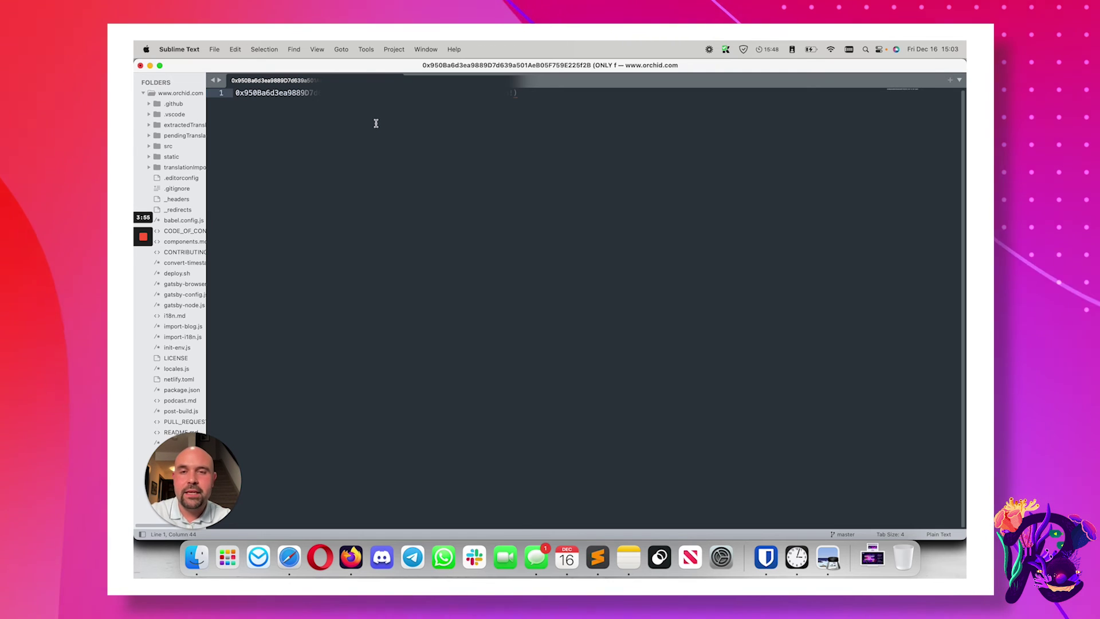
{"action": "key", "text": "super+Tab"}
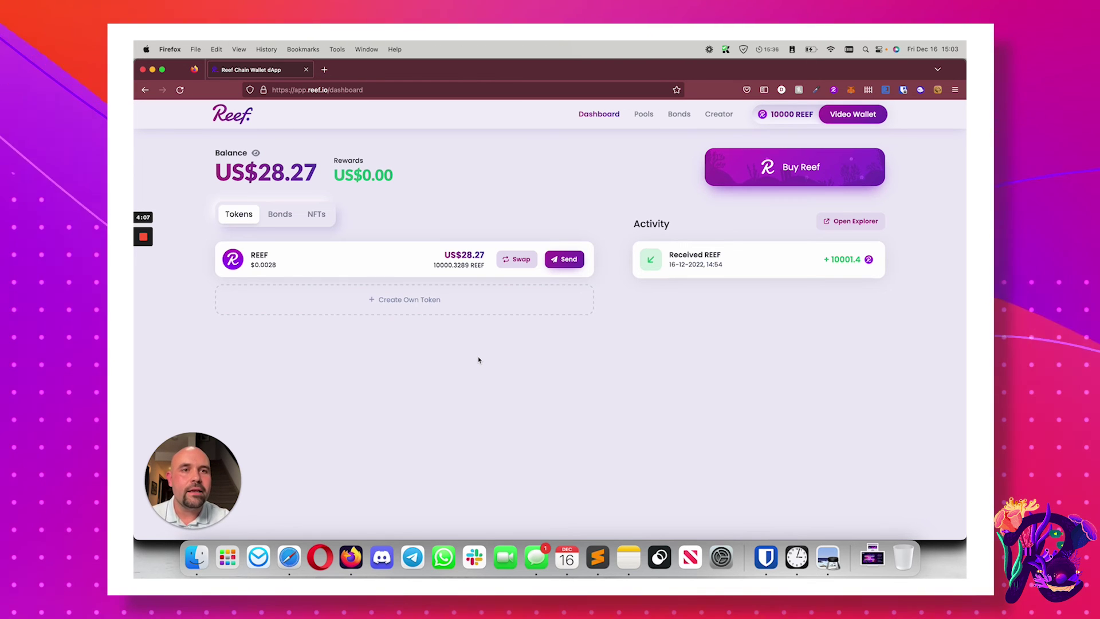
{"action": "left_click", "coordinate": [836, 122]}
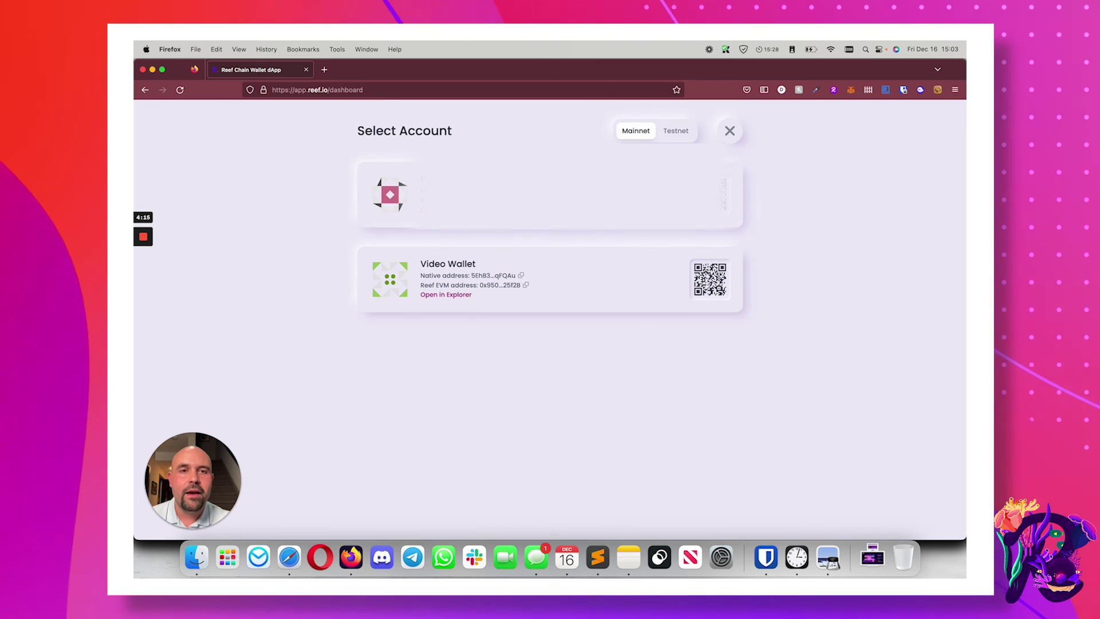
{"action": "left_click", "coordinate": [730, 131]}
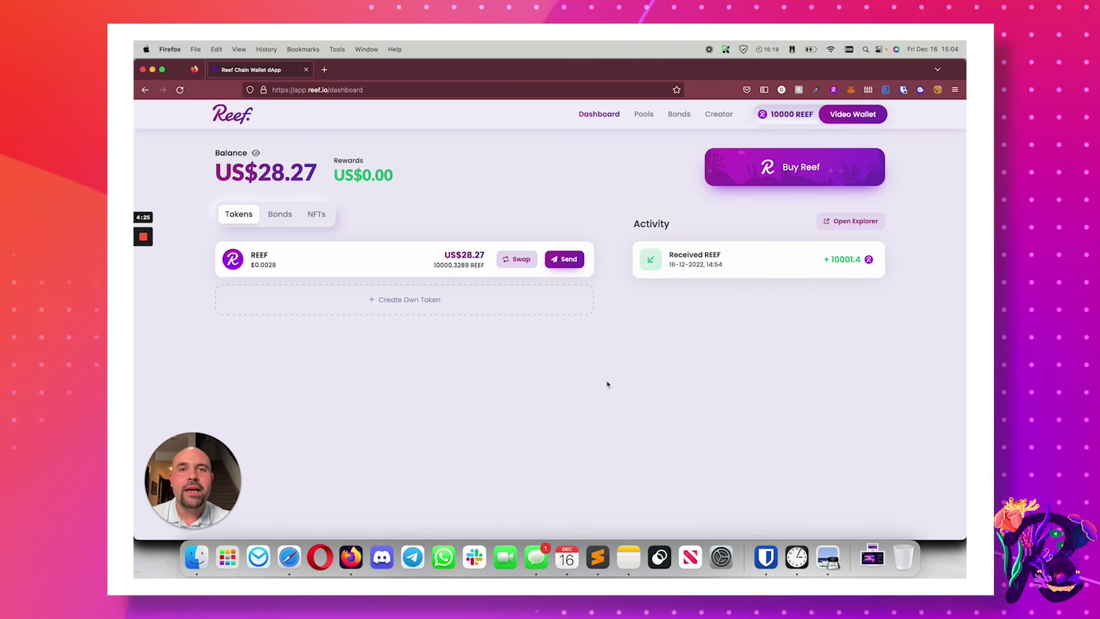